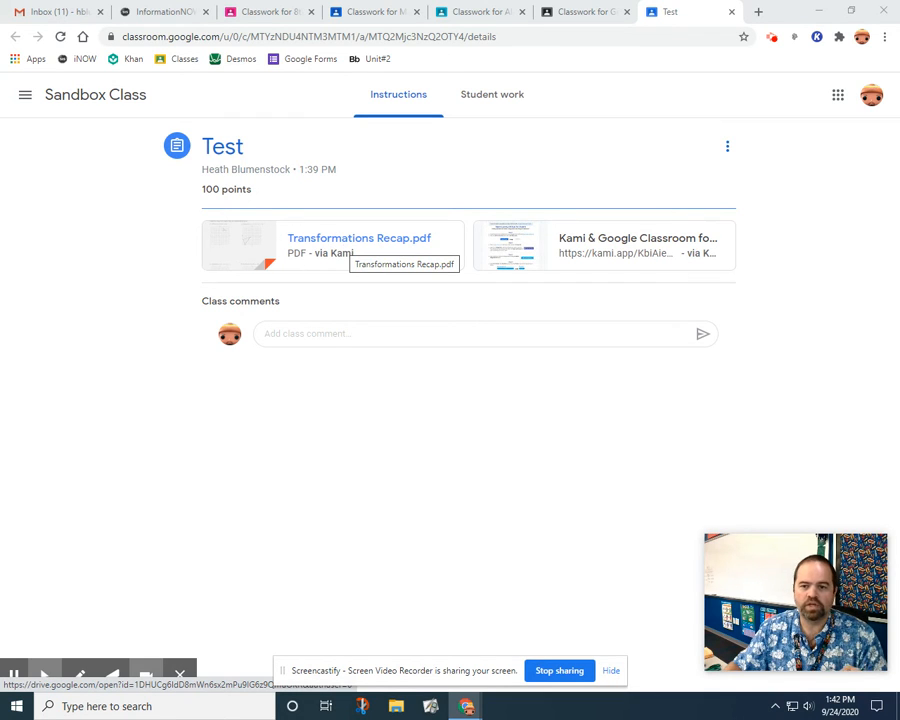
Review the attached Kami & Google Classroom student guide, and open Transformations Recap.pdf with Kami.
{"action": "left_click", "coordinate": [617, 250]}
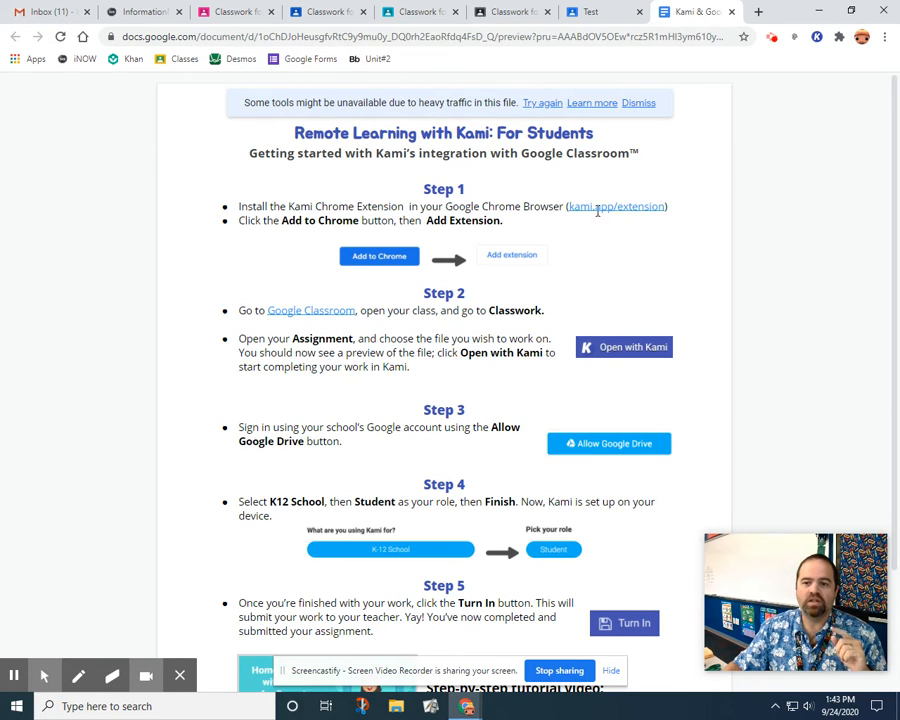
{"action": "left_click", "coordinate": [733, 12]}
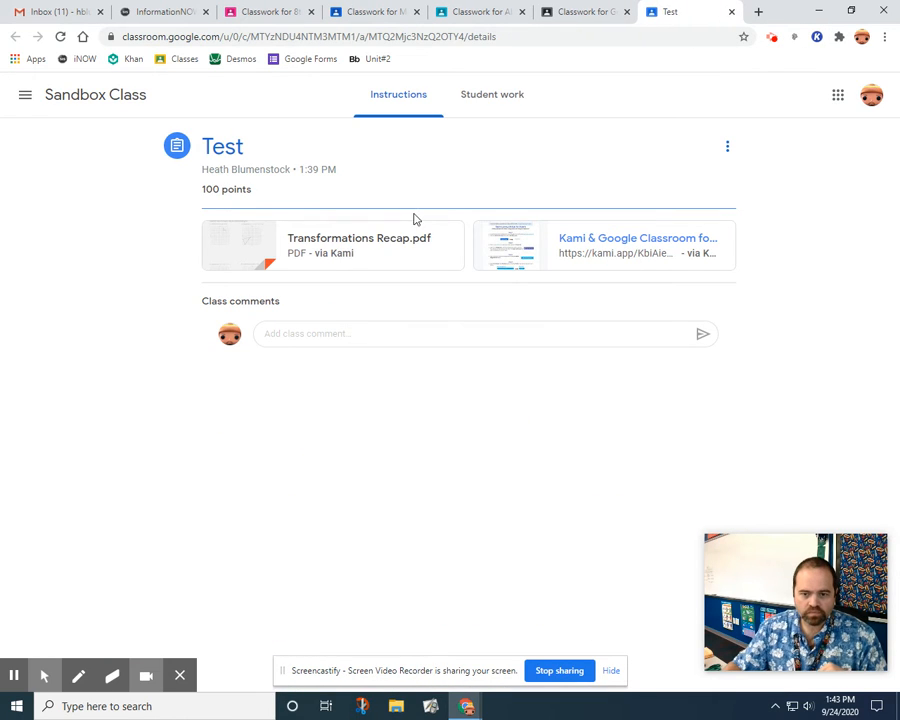
{"action": "left_click", "coordinate": [348, 244]}
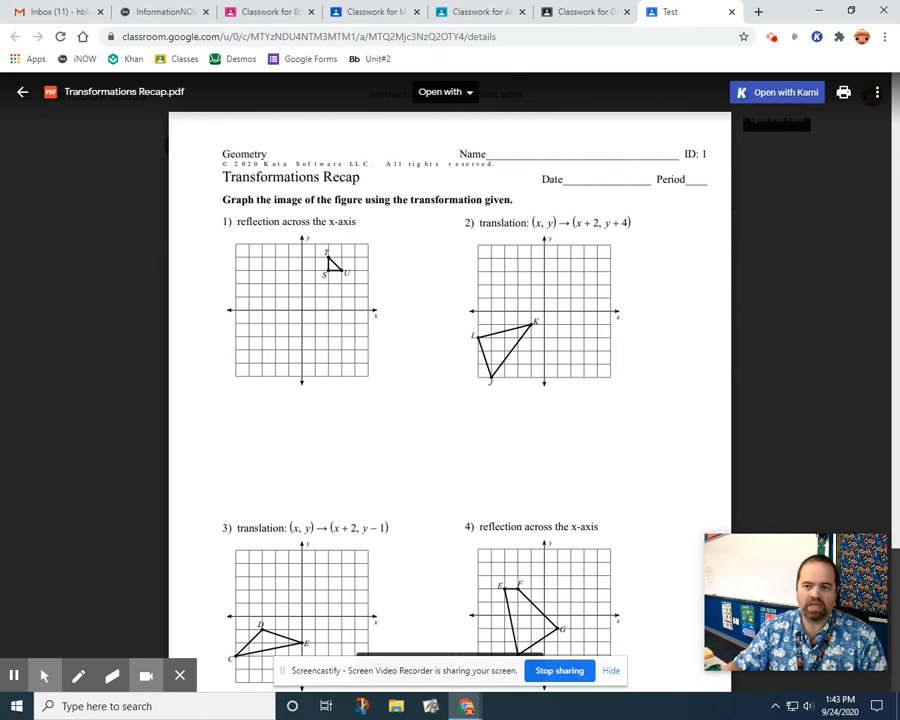
{"action": "left_click", "coordinate": [786, 92]}
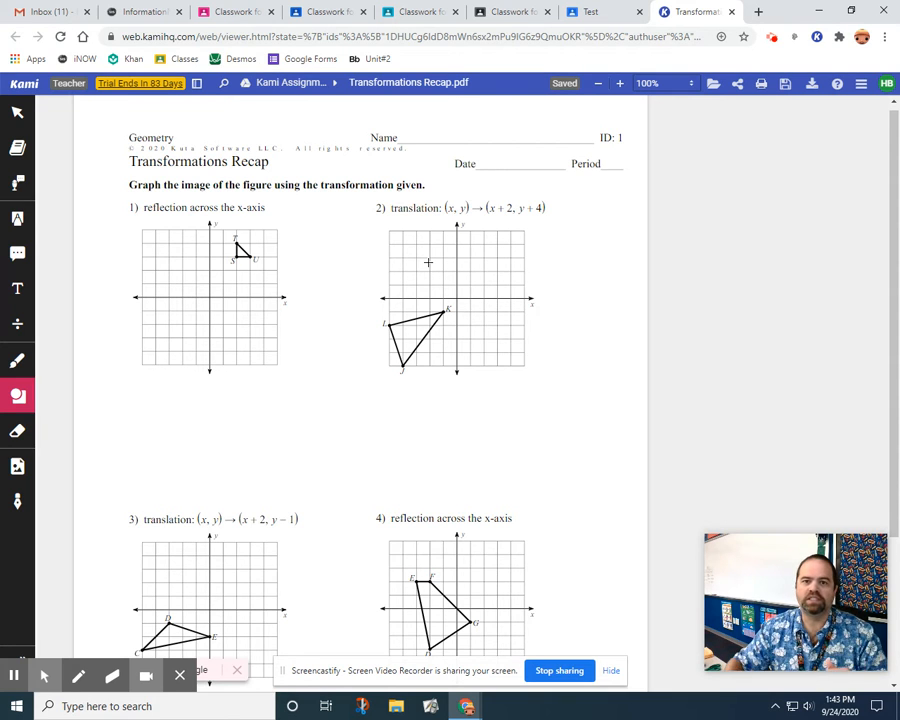
Plot the reflected vertices of triangle STU on problem 1's grid as magenta size 4 brush dots at (2, -3), (2, -4) and (3, -3).
{"action": "left_click", "coordinate": [674, 86]}
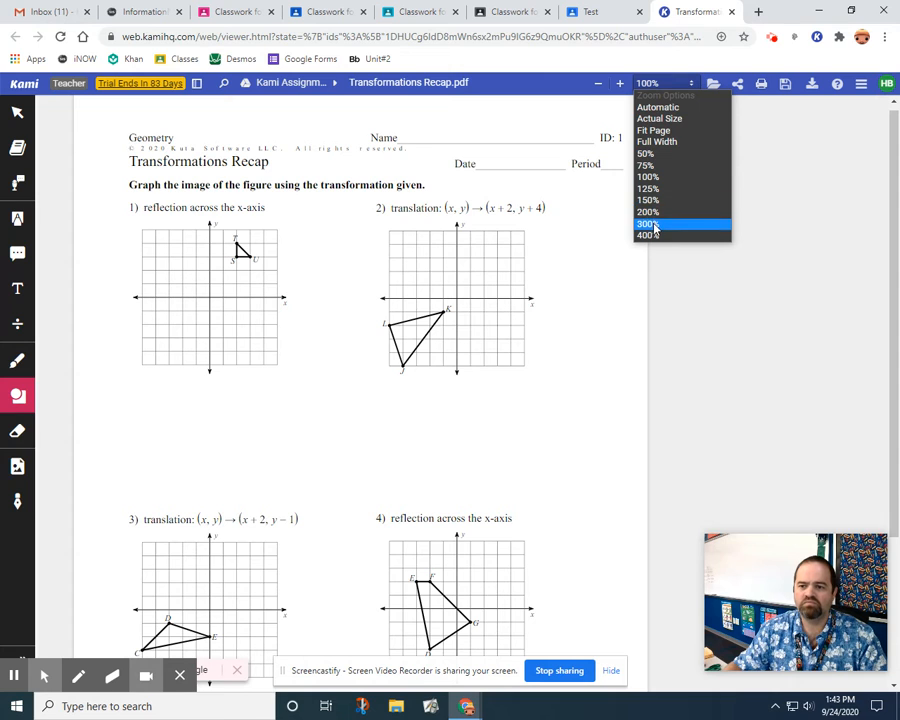
{"action": "left_click", "coordinate": [652, 223]}
{"action": "scroll", "coordinate": [598, 234], "scroll_direction": "down", "scroll_amount": 3}
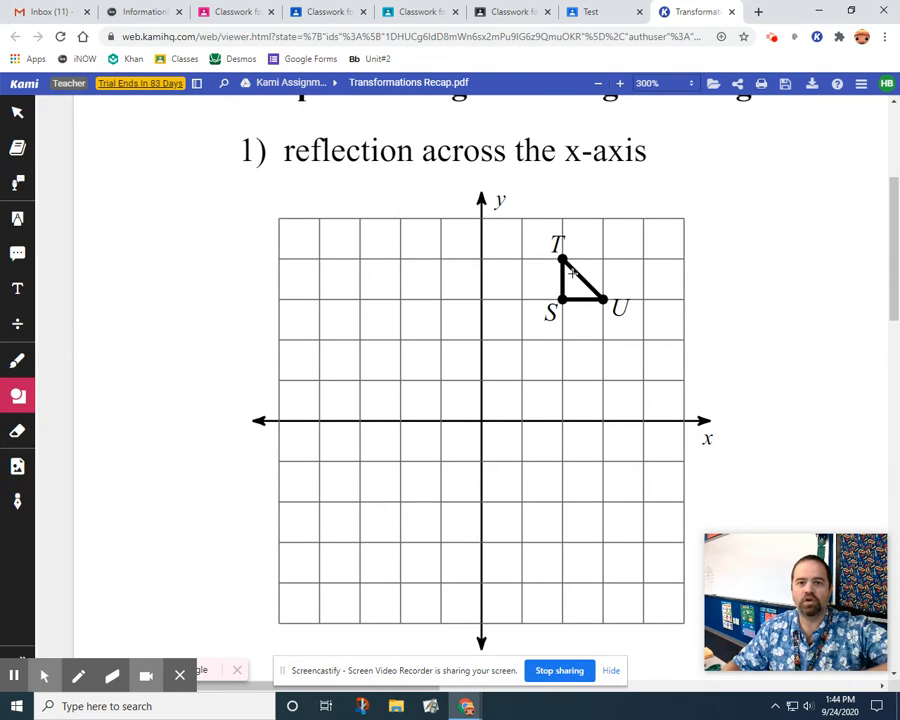
{"action": "left_click", "coordinate": [18, 362]}
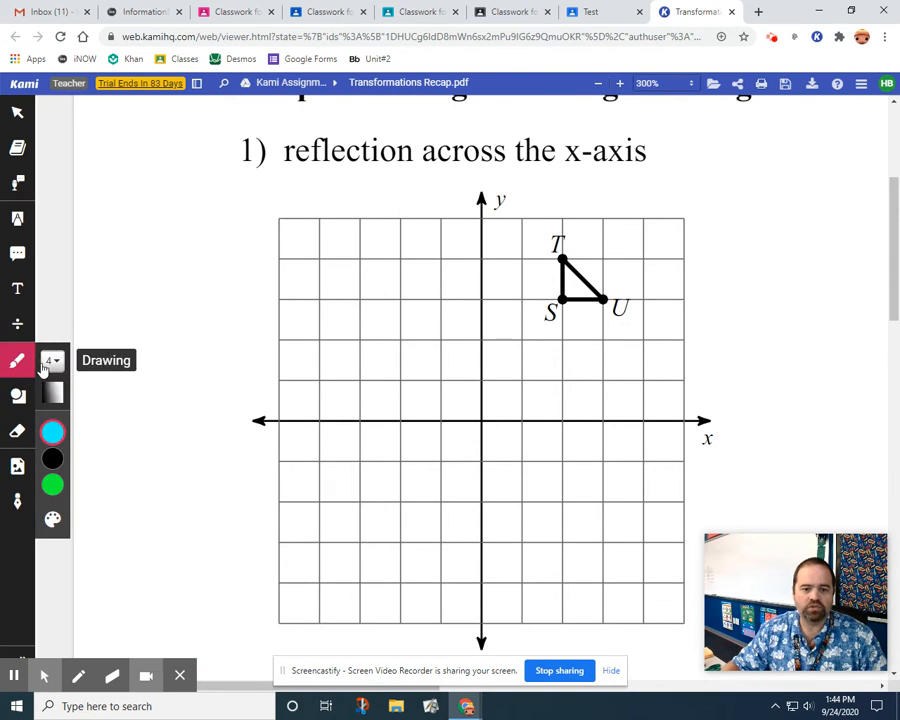
{"action": "left_click", "coordinate": [53, 362]}
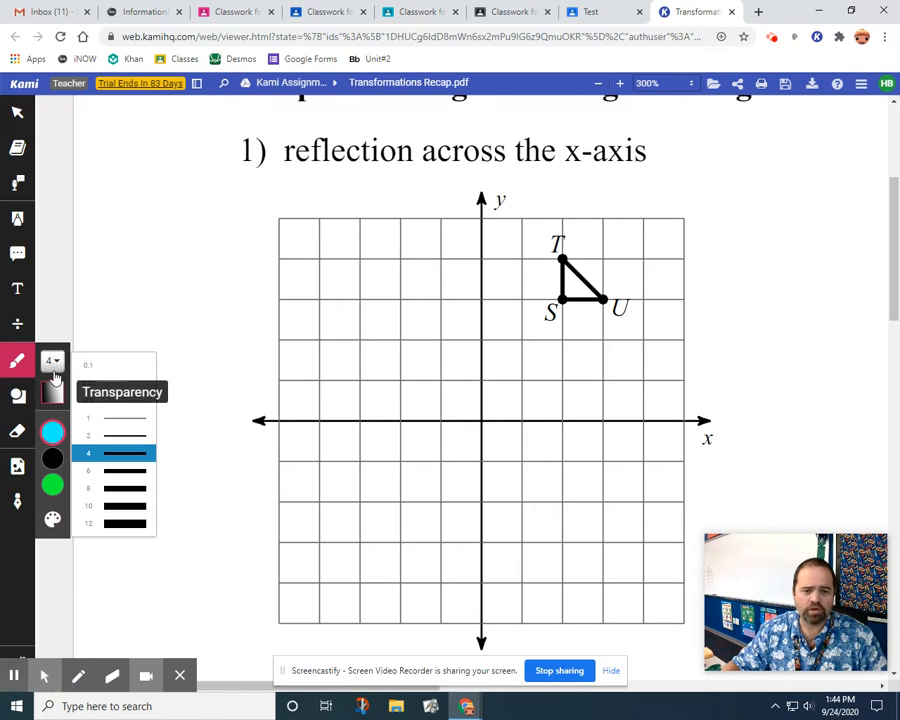
{"action": "left_click", "coordinate": [53, 362]}
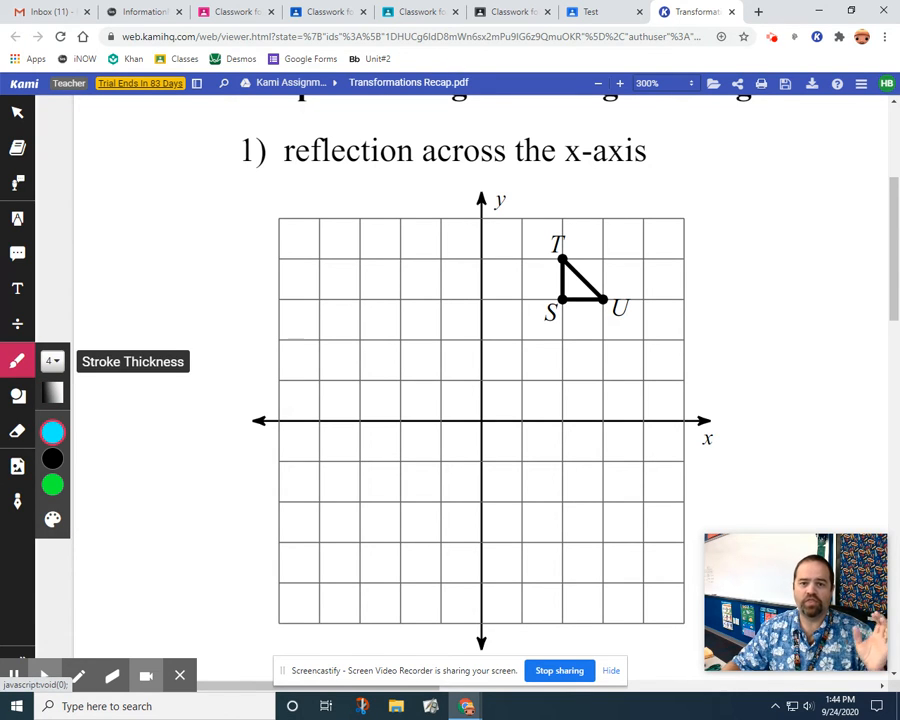
{"action": "left_click", "coordinate": [53, 432]}
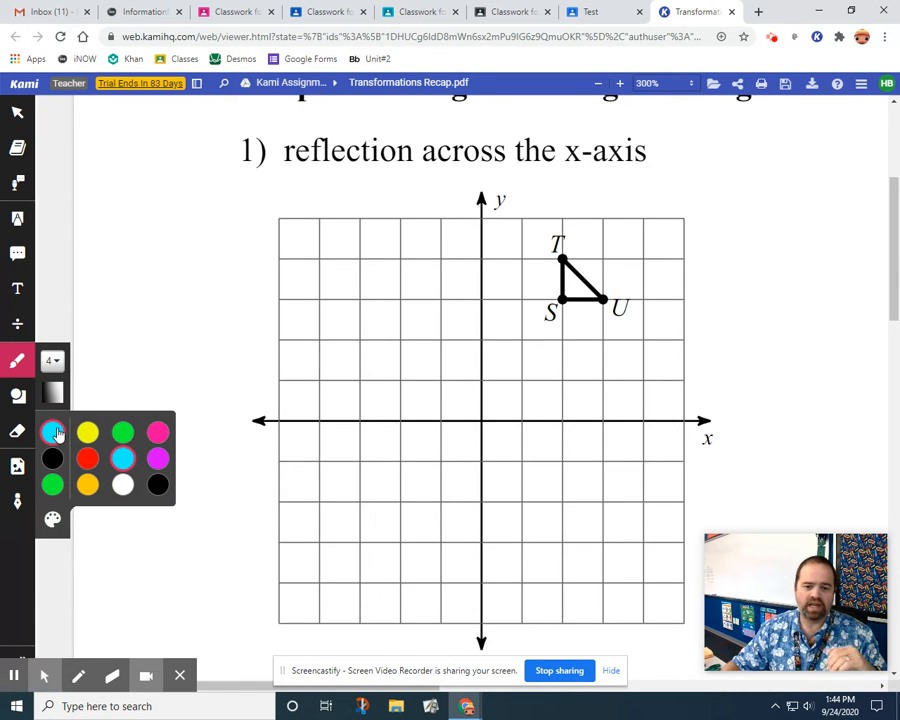
{"action": "left_click", "coordinate": [162, 463]}
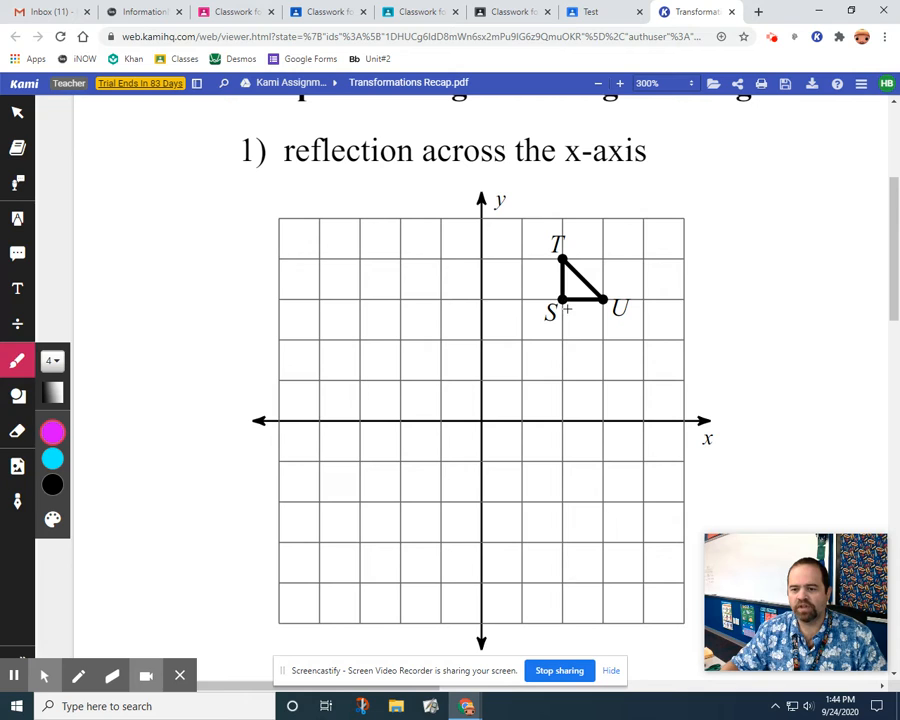
{"action": "left_click", "coordinate": [562, 543]}
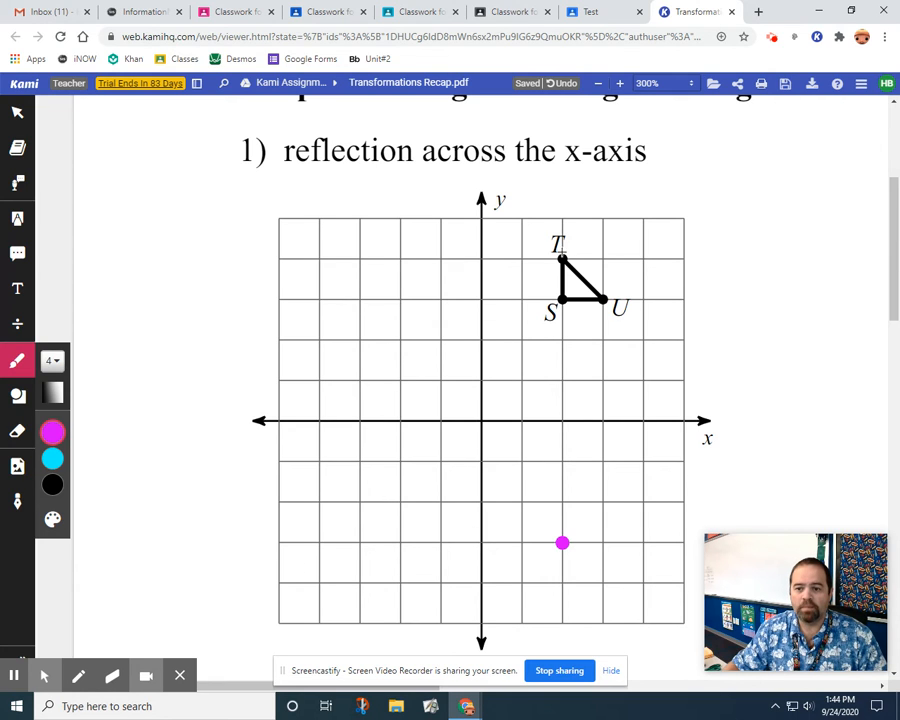
{"action": "left_click", "coordinate": [562, 584]}
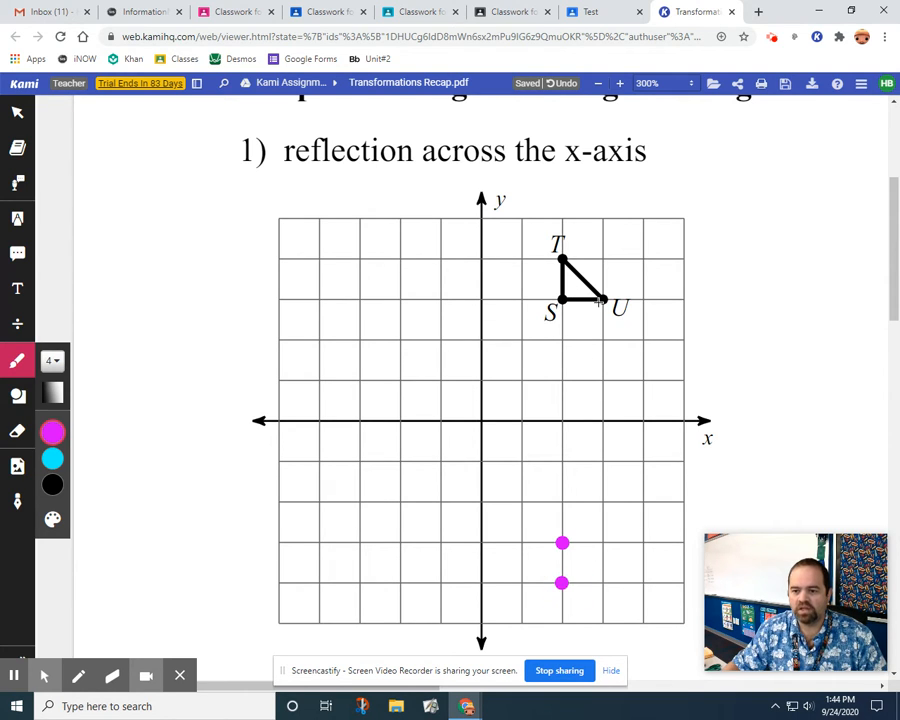
{"action": "left_click", "coordinate": [602, 542]}
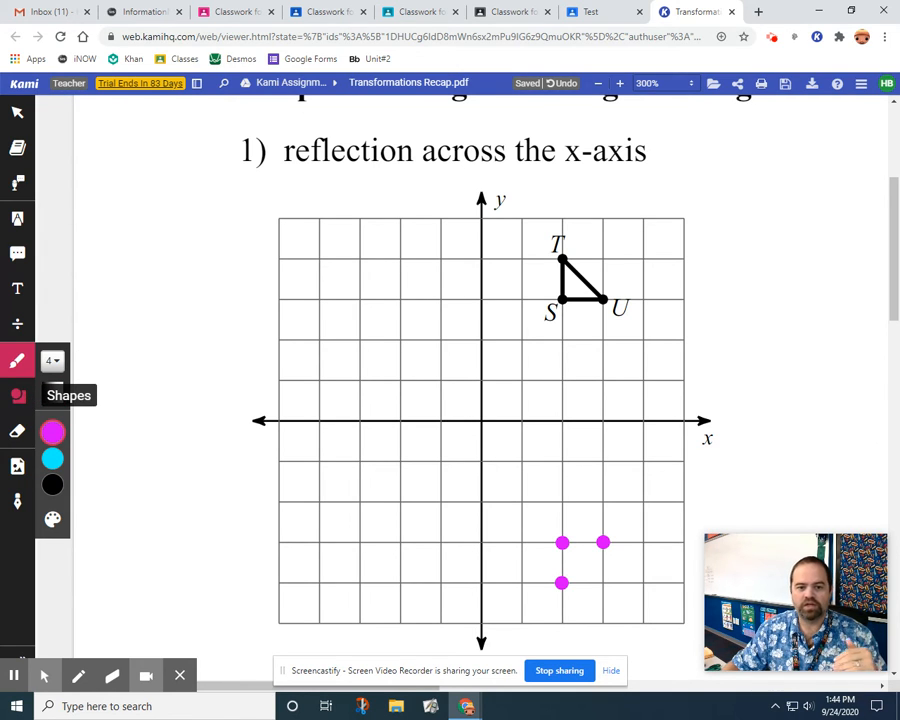
Connect the three magenta dots in problem 1 with black straight lines of thickness 1 to form the reflected triangle.
{"action": "left_click", "coordinate": [17, 396]}
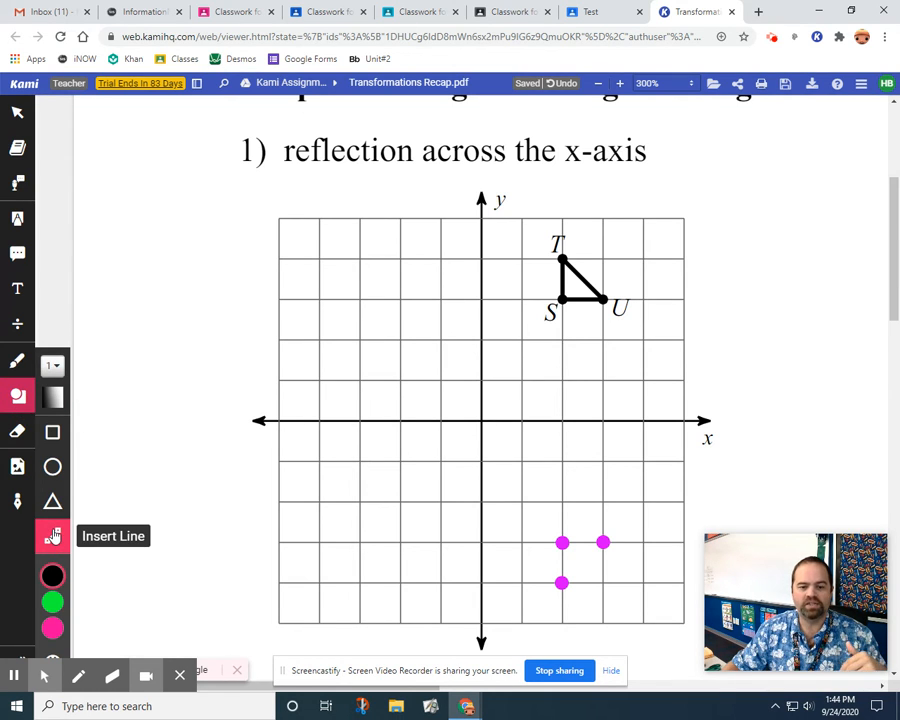
{"action": "left_click", "coordinate": [52, 575]}
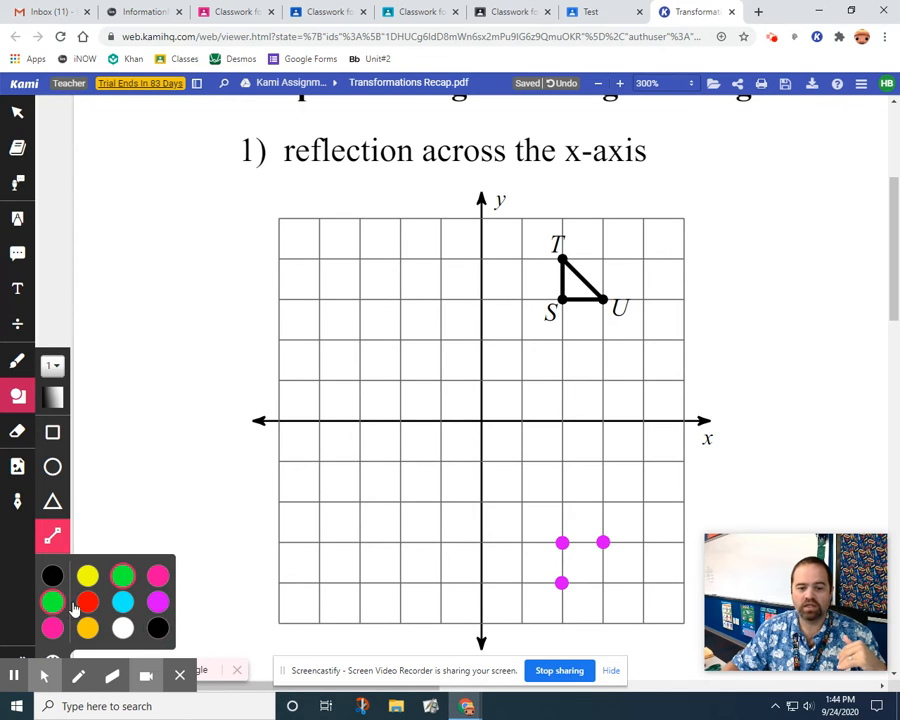
{"action": "left_click", "coordinate": [54, 600]}
{"action": "left_click", "coordinate": [52, 575]}
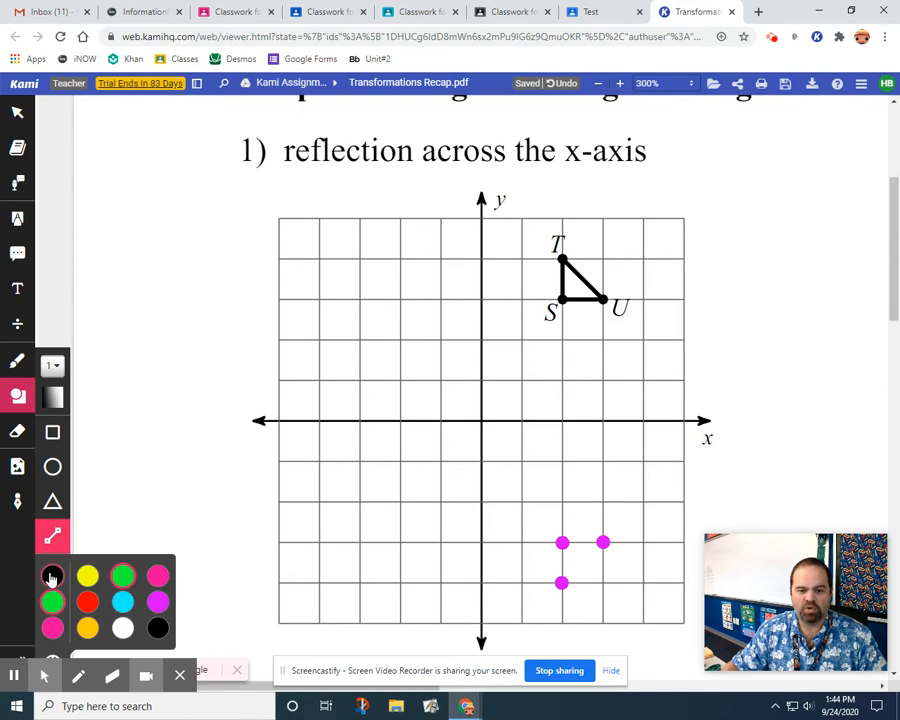
{"action": "left_click_drag", "start_coordinate": [562, 542], "coordinate": [603, 542]}
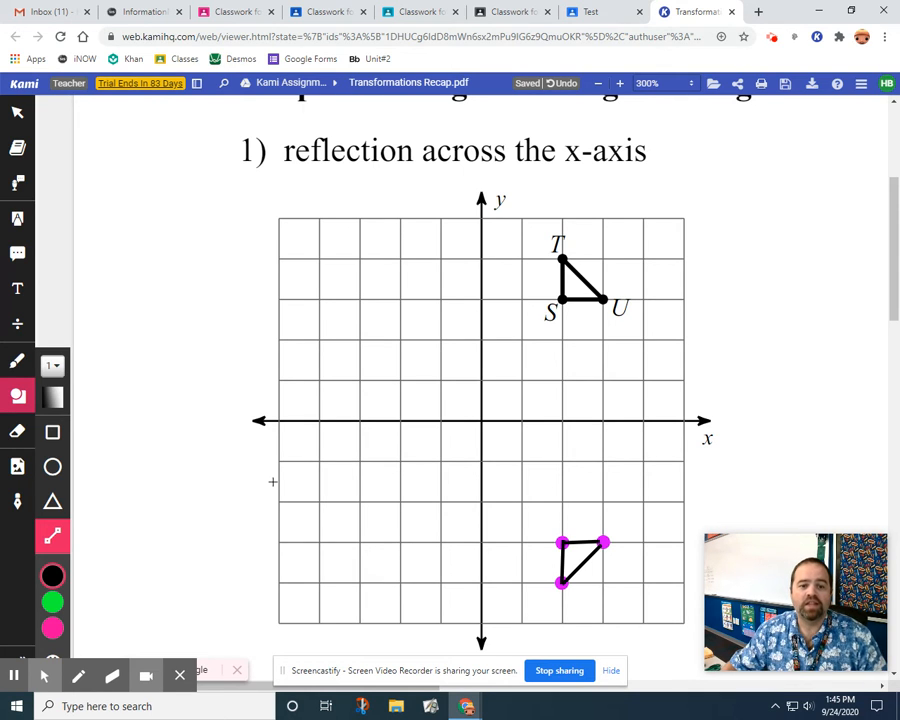
Add a blue size 14 text label S' just above the reflected vertex at (2, -3).
{"action": "left_click", "coordinate": [18, 290]}
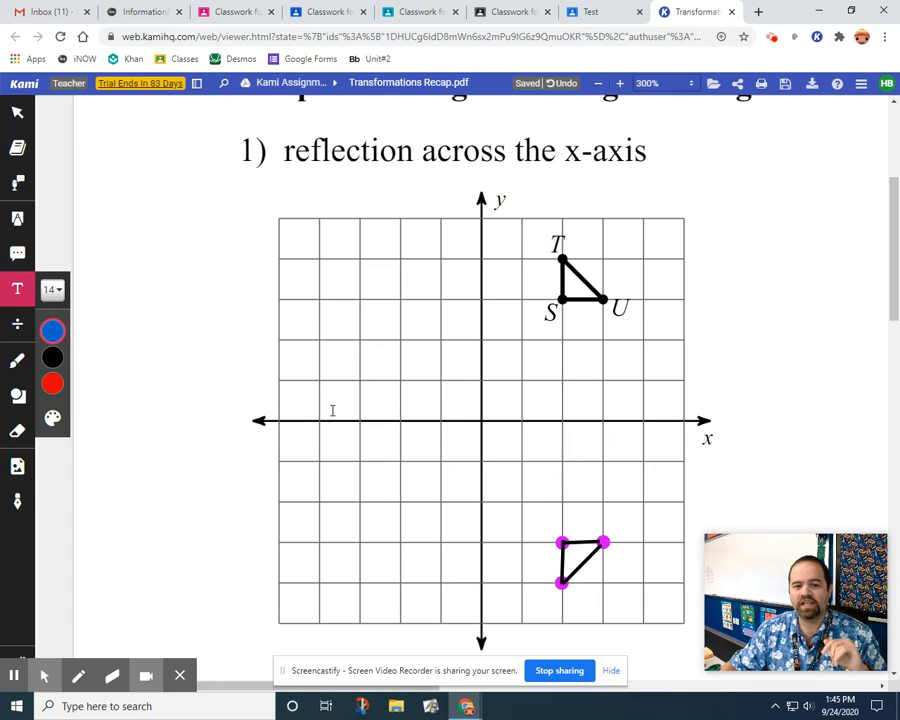
{"action": "left_click", "coordinate": [506, 461]}
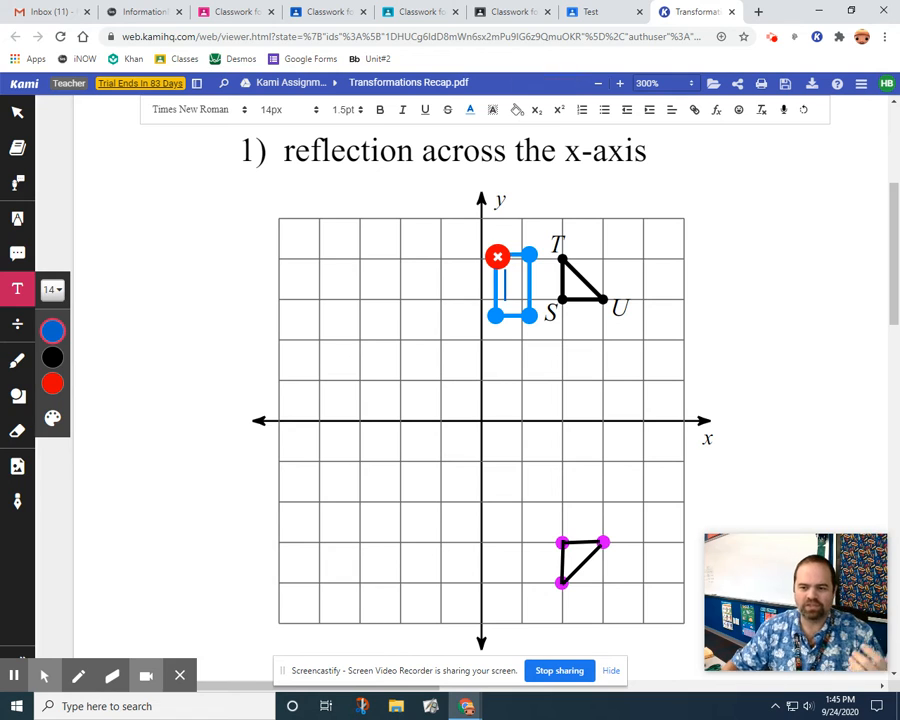
{"action": "type", "text": "S"}
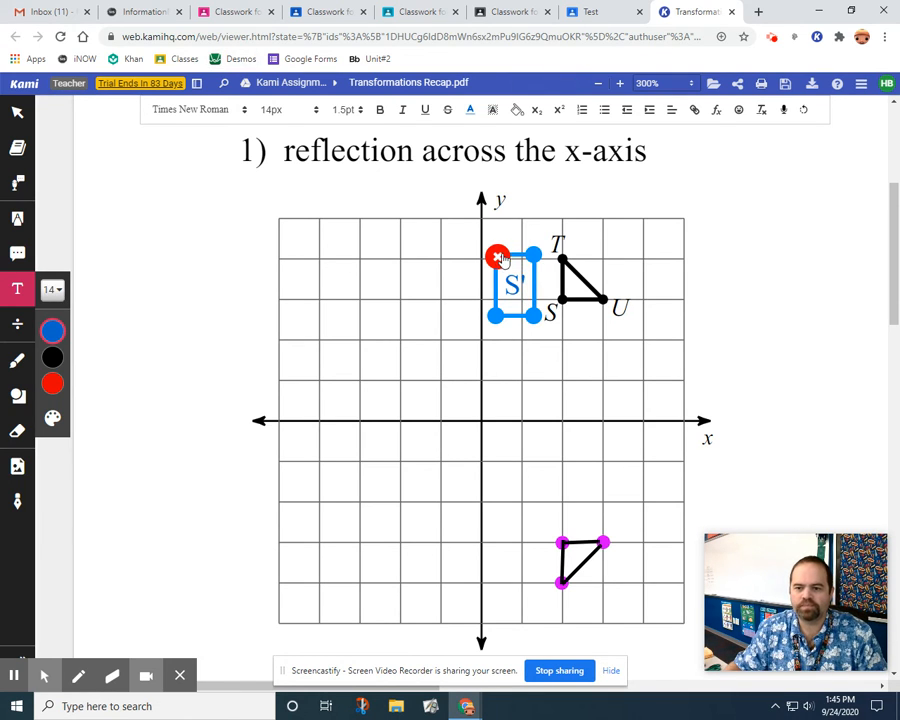
{"action": "left_click_drag", "start_coordinate": [522, 256], "coordinate": [557, 501]}
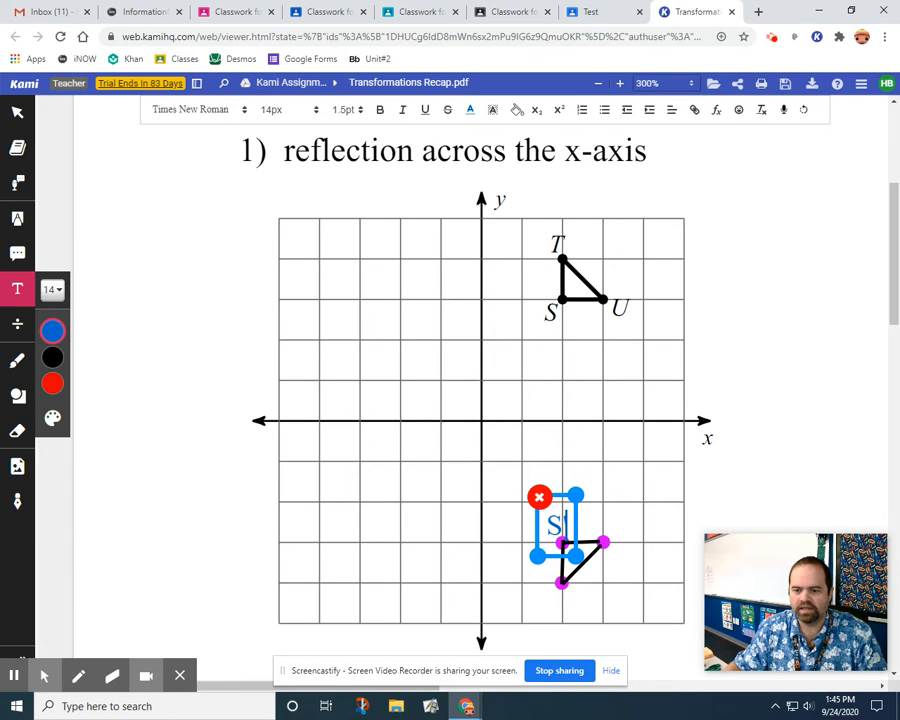
{"action": "left_click", "coordinate": [608, 510]}
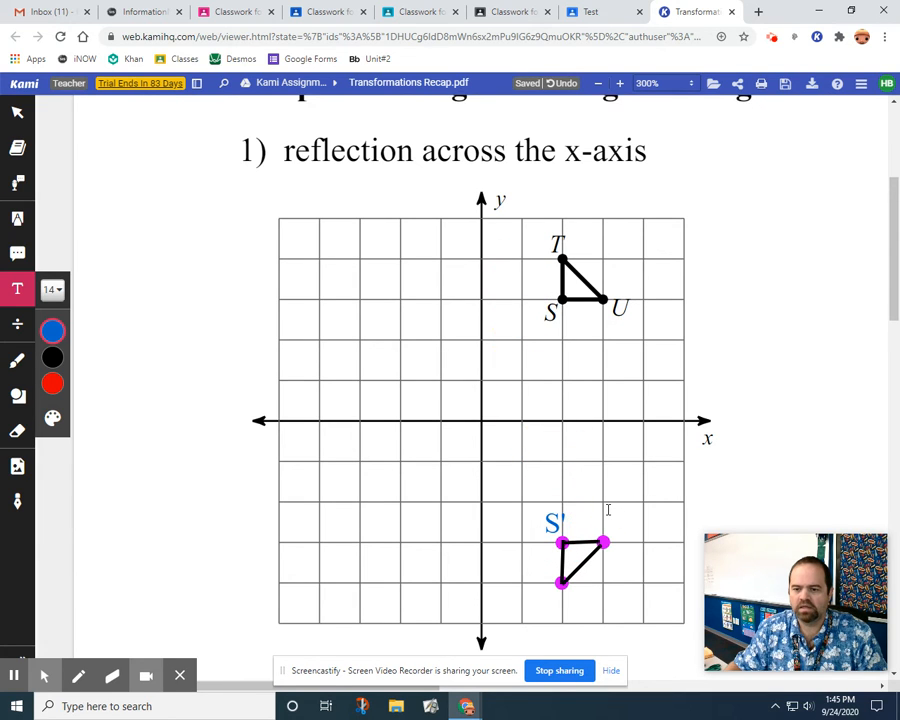
Add a text label U' just above the reflected vertex at (3, -3).
{"action": "left_click", "coordinate": [608, 510]}
{"action": "type", "text": "U'"}
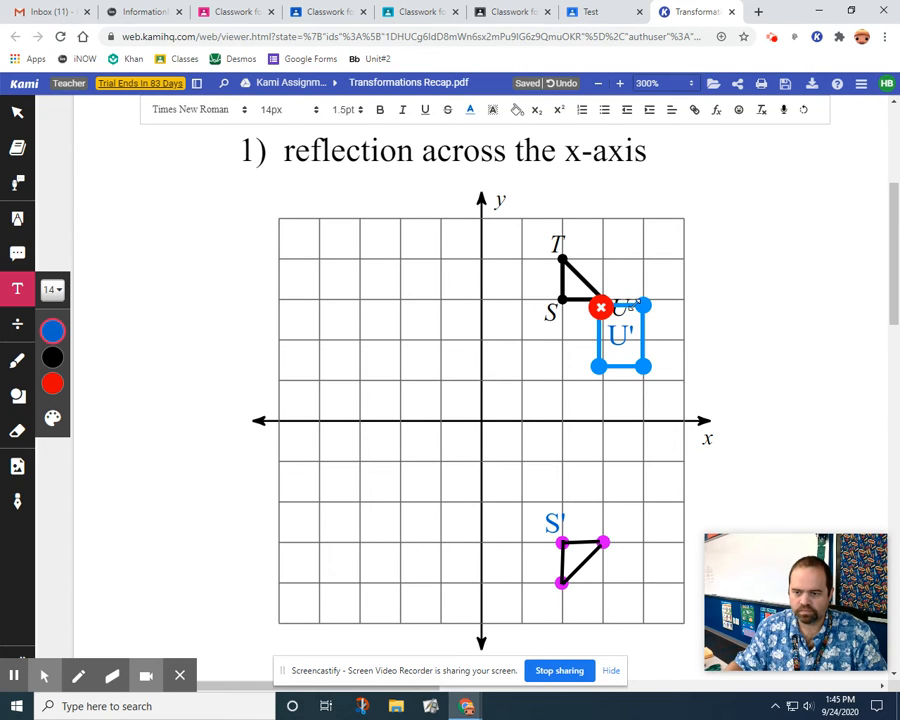
{"action": "left_click_drag", "start_coordinate": [630, 309], "coordinate": [624, 511]}
{"action": "left_click", "coordinate": [518, 598]}
Add a text label T' just below the reflected vertex at (2, -4).
{"action": "left_click", "coordinate": [516, 603]}
{"action": "type", "text": "T'"}
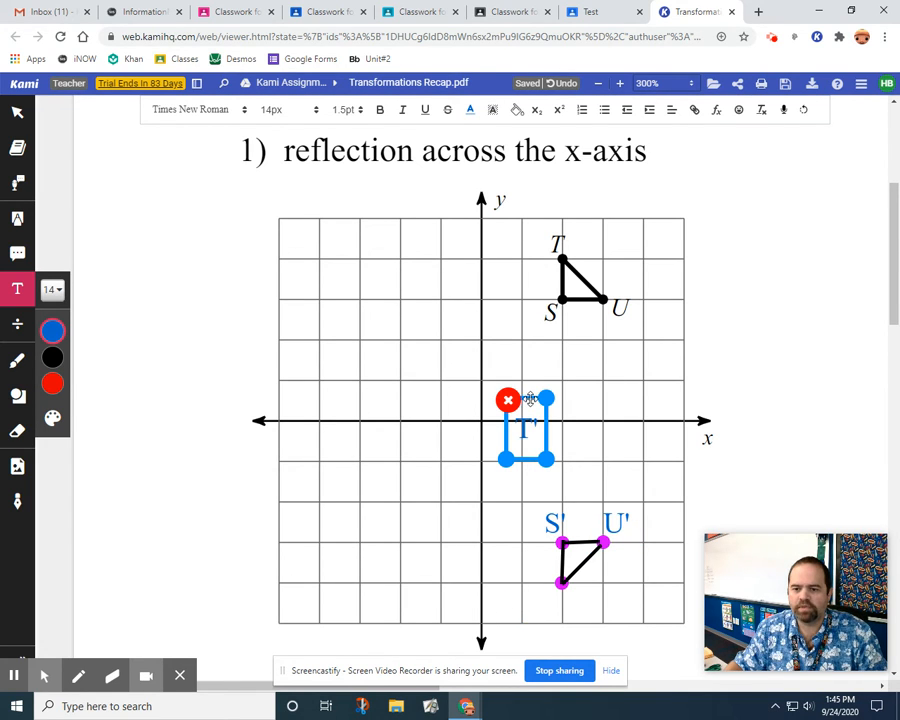
{"action": "left_click_drag", "start_coordinate": [539, 430], "coordinate": [559, 607]}
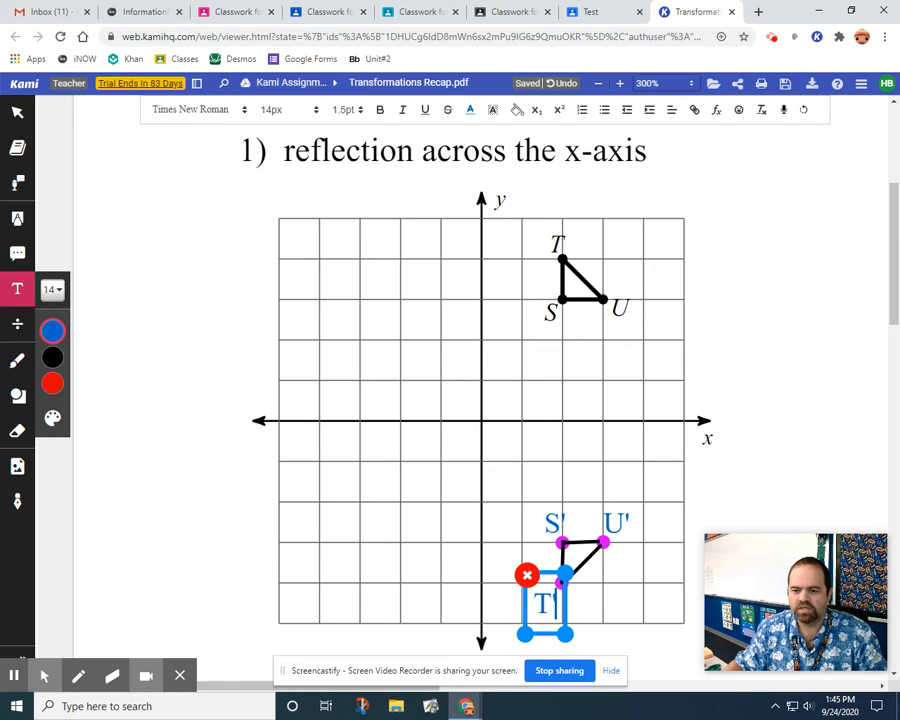
{"action": "left_click", "coordinate": [515, 447]}
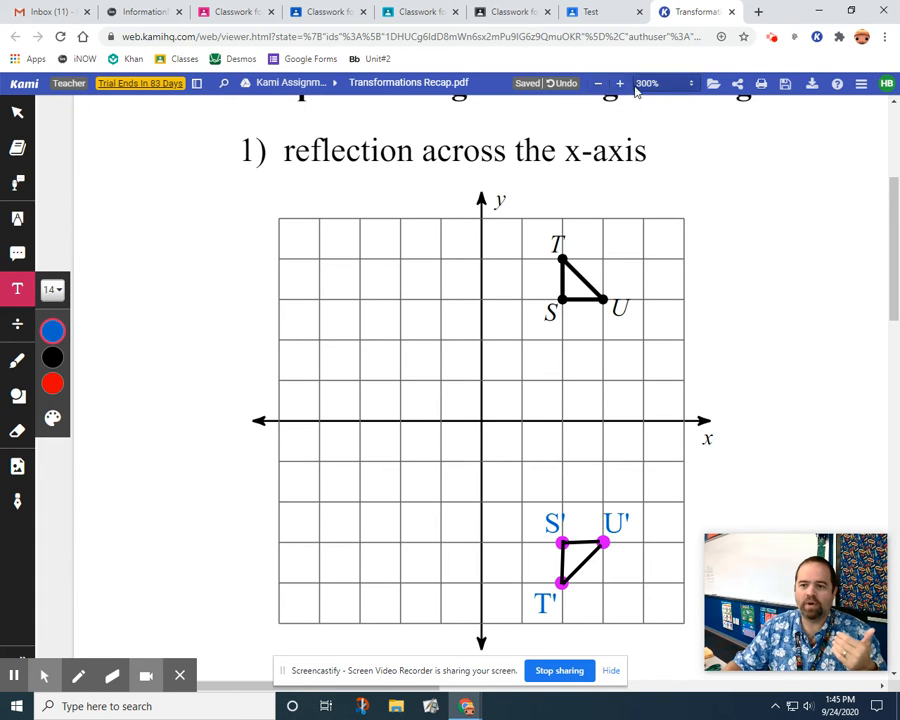
{"action": "left_click", "coordinate": [665, 88]}
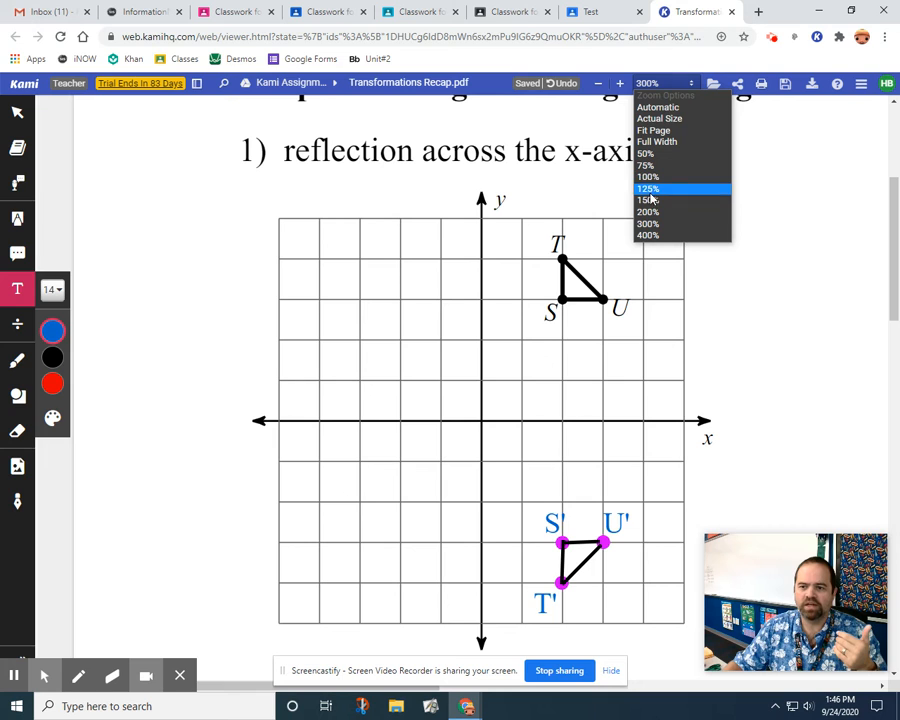
{"action": "left_click", "coordinate": [652, 180]}
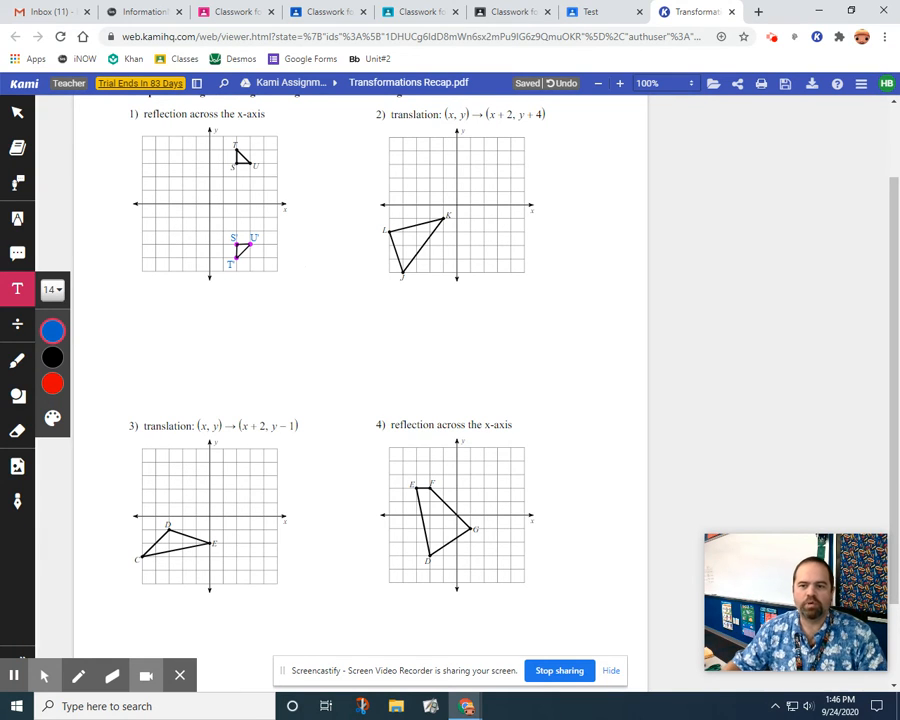
{"action": "left_click", "coordinate": [672, 83]}
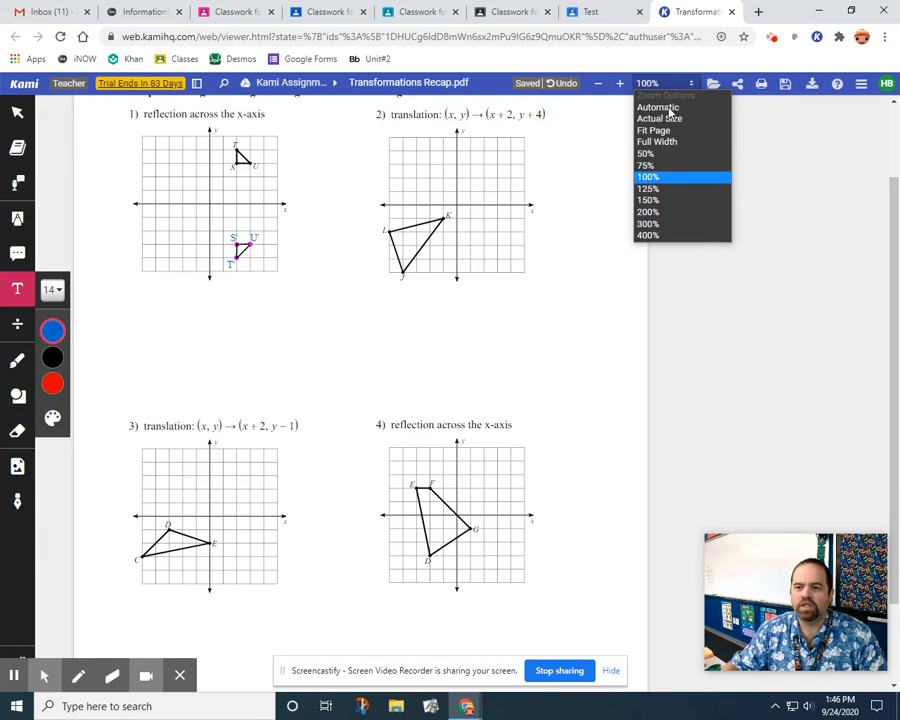
{"action": "left_click", "coordinate": [655, 224]}
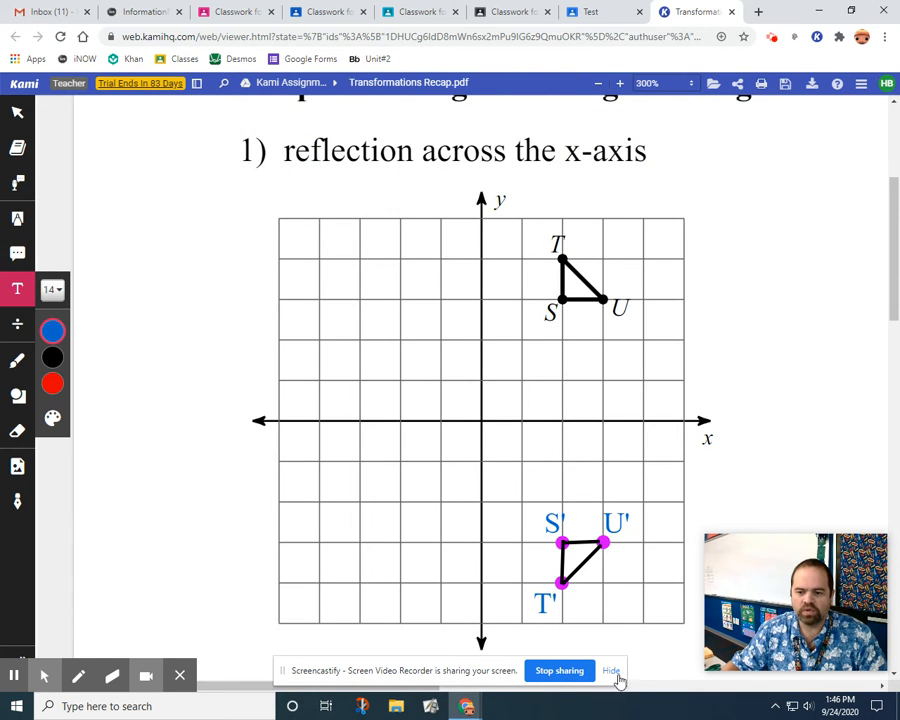
Plot magenta size 4 dots for the translated vertices in problem 2 at (1, 3), (-3, 2) and (-2, -1).
{"action": "left_click", "coordinate": [613, 672]}
{"action": "mouse_move", "coordinate": [370, 685]}
{"action": "left_mouse_down"}
{"action": "mouse_move", "coordinate": [655, 647]}
{"action": "mouse_move", "coordinate": [714, 629]}
{"action": "left_mouse_up"}
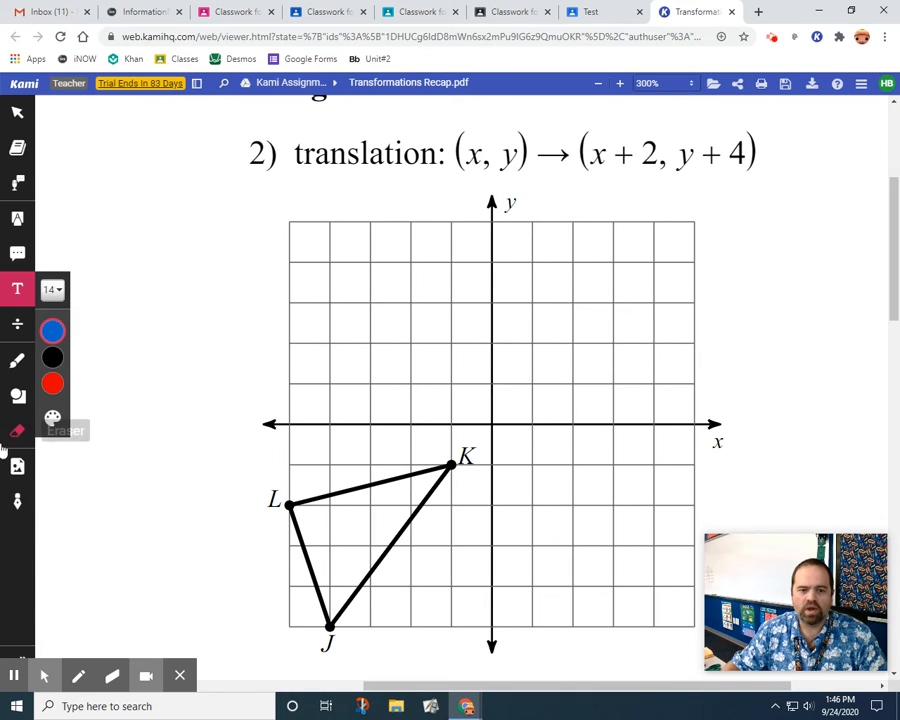
{"action": "left_click", "coordinate": [17, 360]}
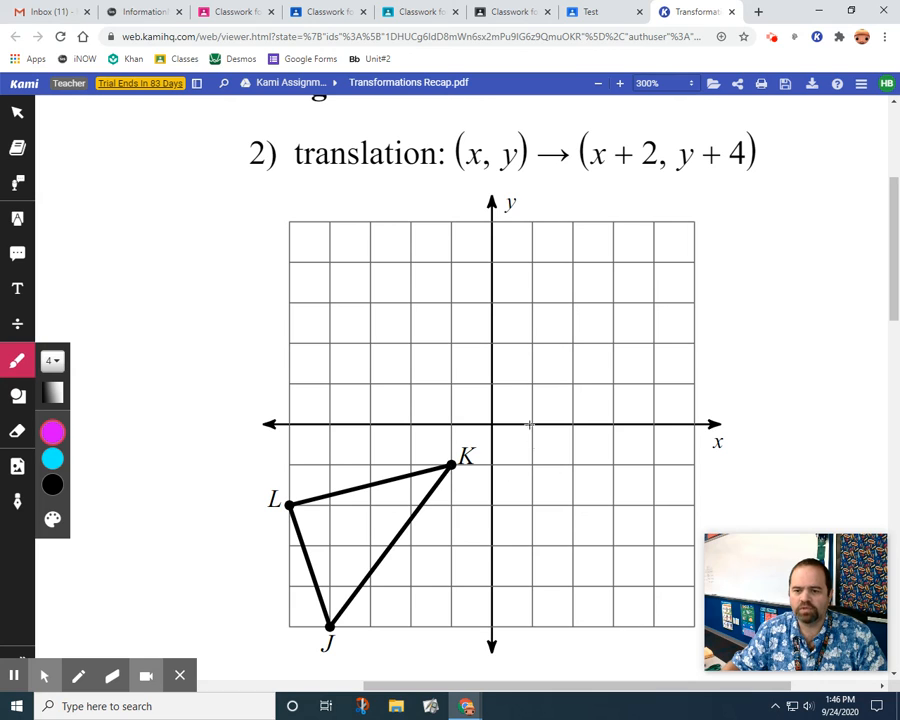
{"action": "left_click", "coordinate": [533, 302]}
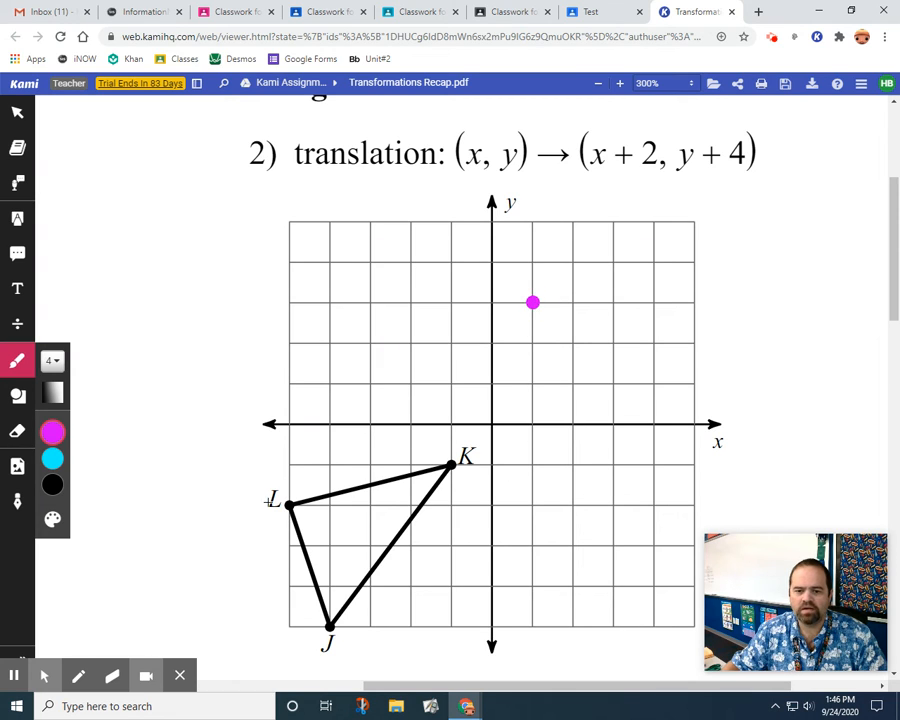
{"action": "left_click", "coordinate": [368, 343]}
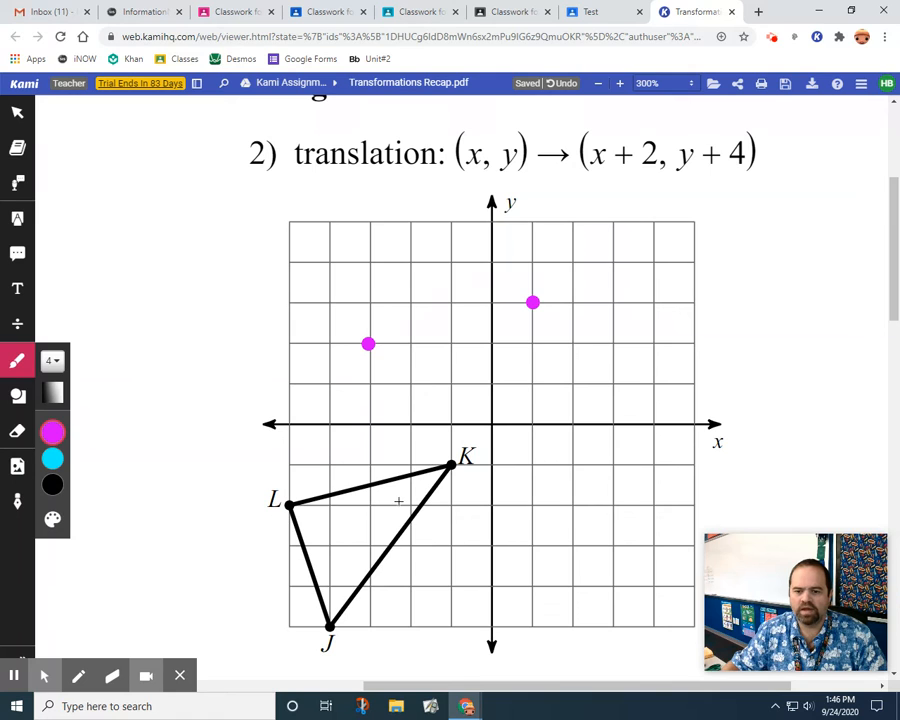
{"action": "left_click", "coordinate": [409, 463]}
Connect the three magenta dots in problem 2 with black straight lines of thickness 1 to form the translated triangle.
{"action": "mouse_move", "coordinate": [40, 455]}
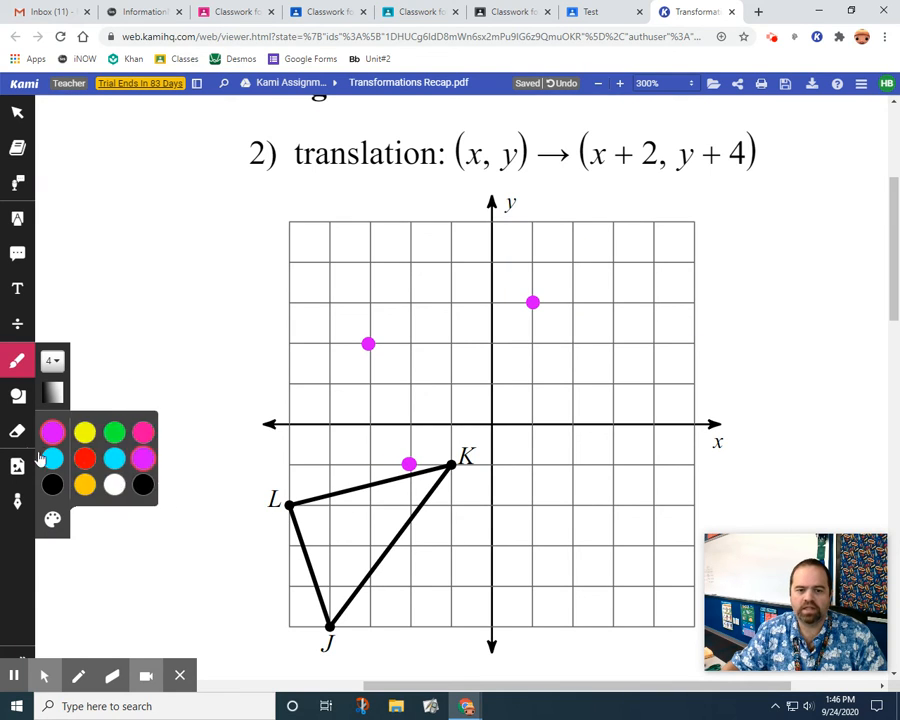
{"action": "left_click", "coordinate": [17, 395]}
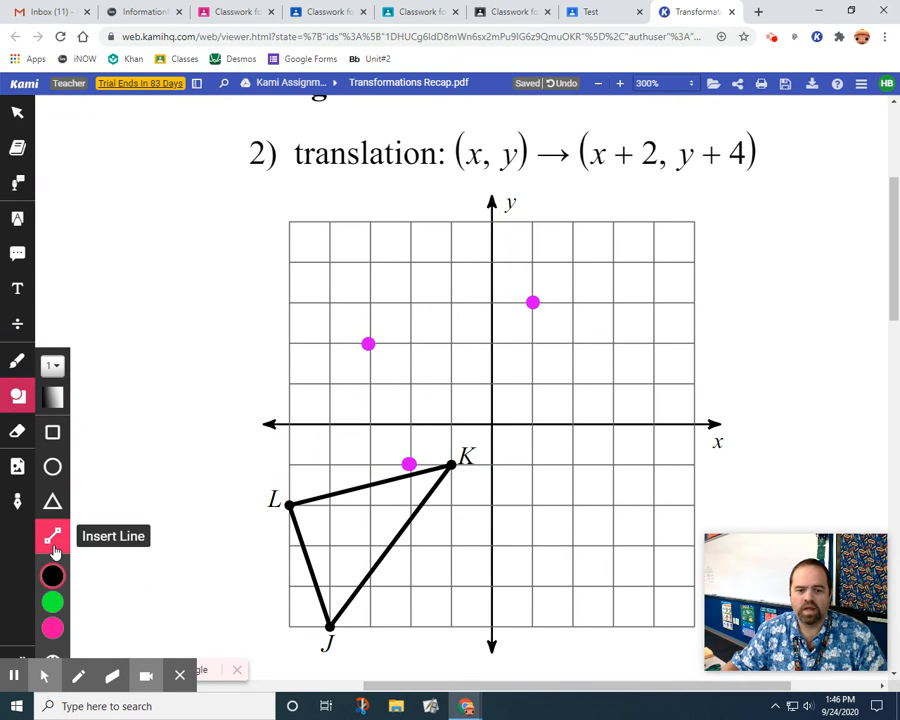
{"action": "left_click_drag", "start_coordinate": [368, 343], "coordinate": [533, 301]}
{"action": "left_click_drag", "start_coordinate": [368, 343], "coordinate": [533, 302]}
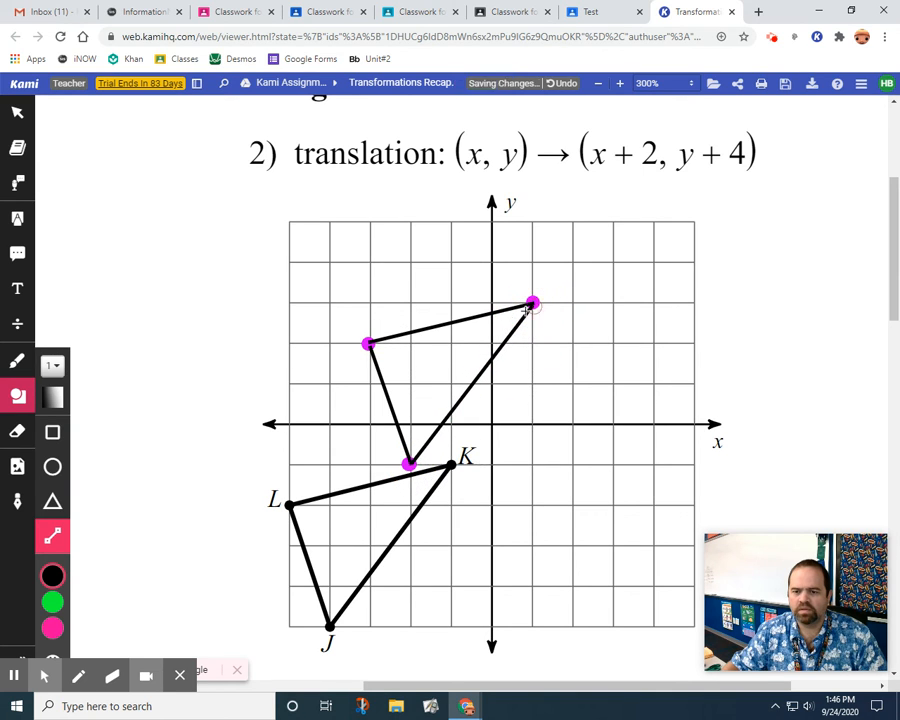
Add a blue size 14 text label L' just above and left of the translated vertex at (-3, 2).
{"action": "left_click", "coordinate": [17, 289]}
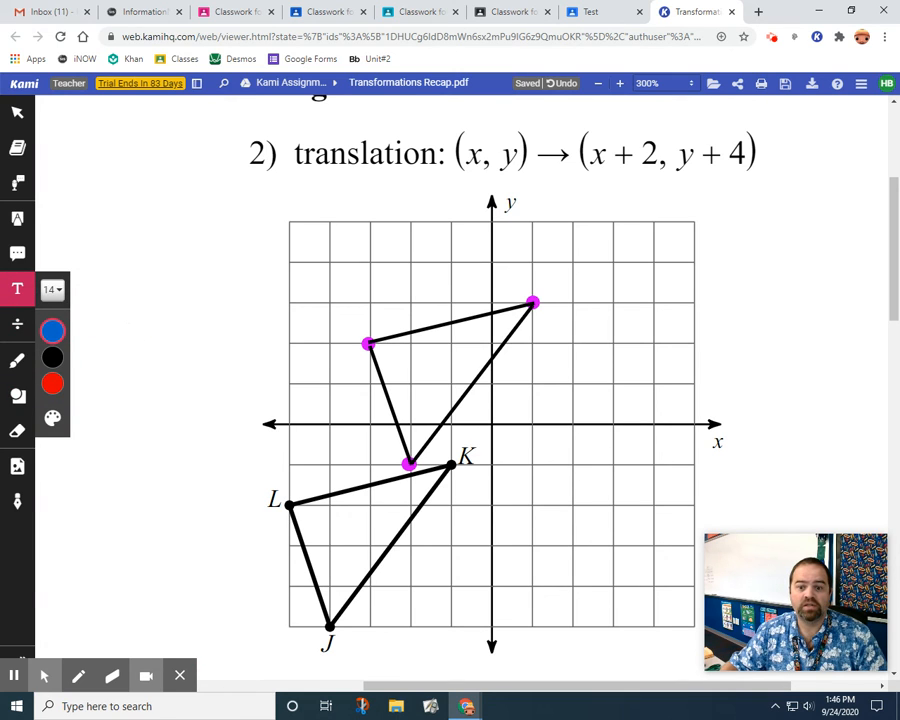
{"action": "left_click", "coordinate": [336, 310]}
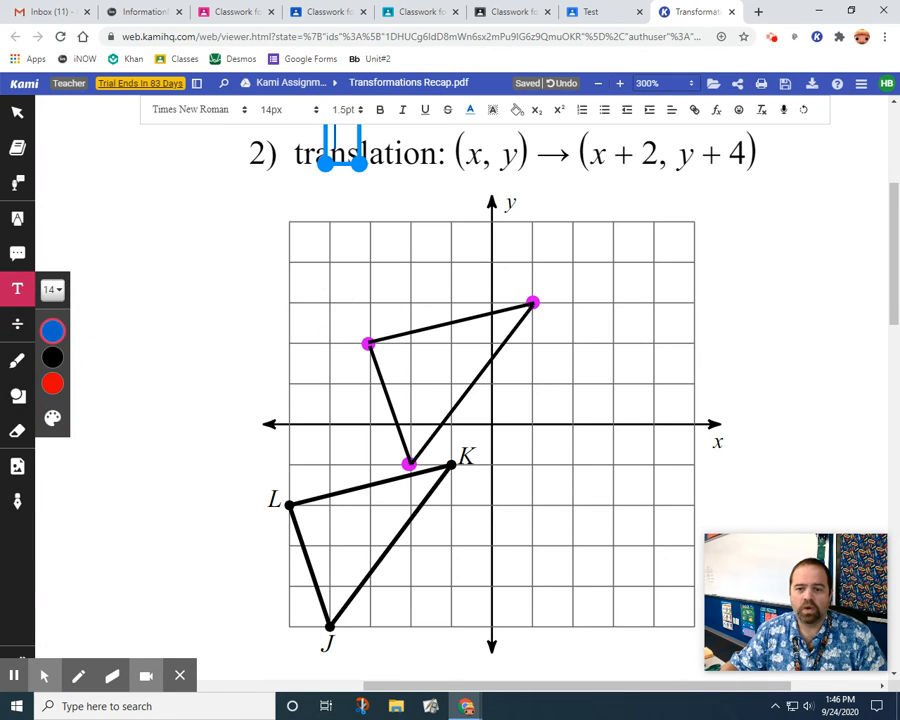
{"action": "type", "text": "L'"}
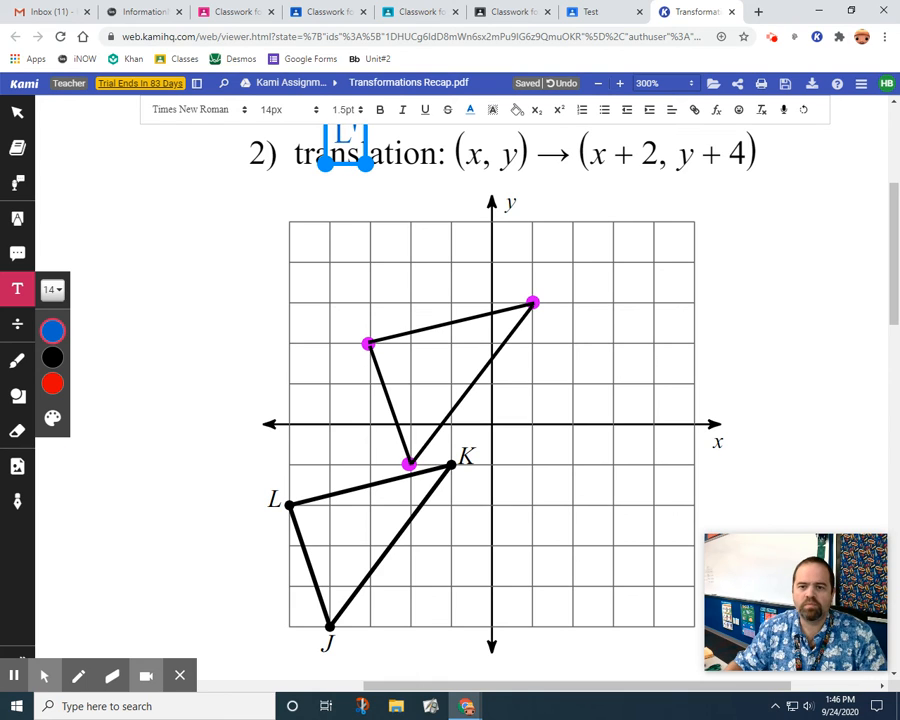
{"action": "left_click_drag", "start_coordinate": [350, 172], "coordinate": [335, 358]}
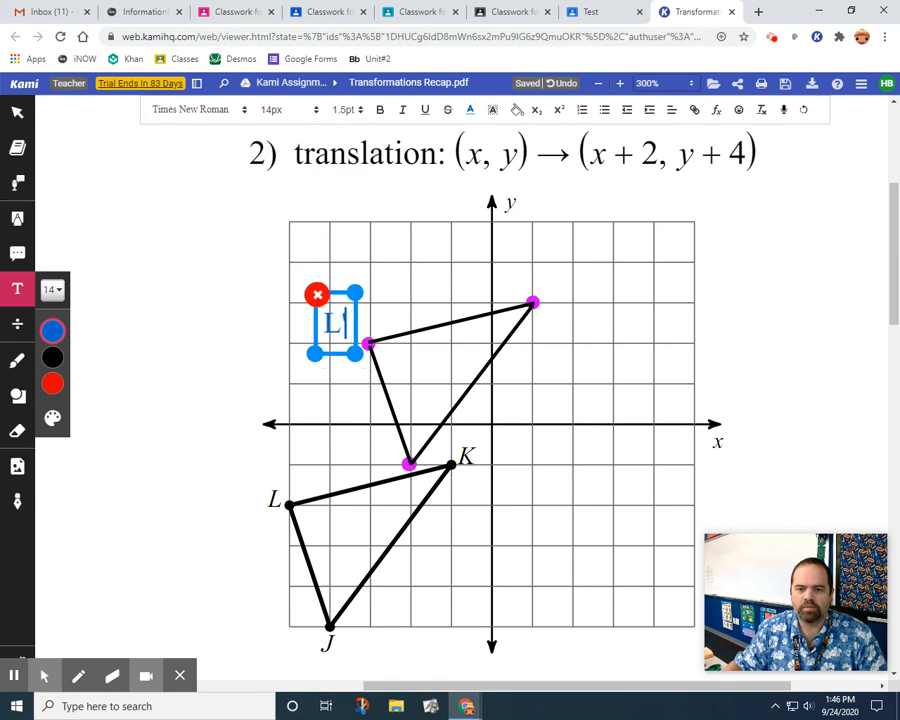
{"action": "left_click", "coordinate": [553, 268]}
Add a text label K' just above and right of the translated vertex at (1, 3).
{"action": "left_click", "coordinate": [553, 268]}
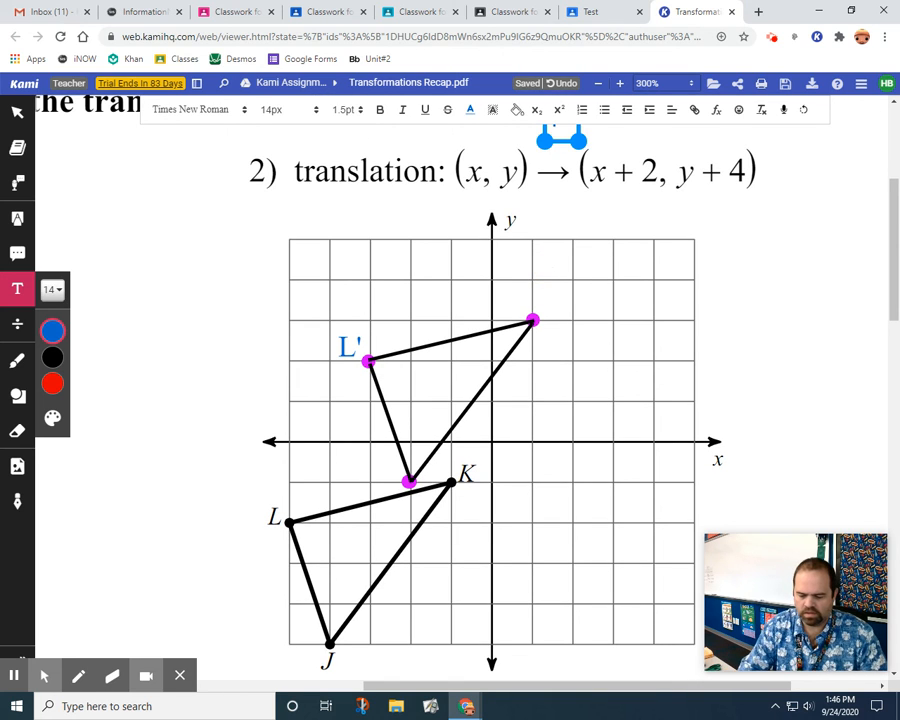
{"action": "type", "text": "K'"}
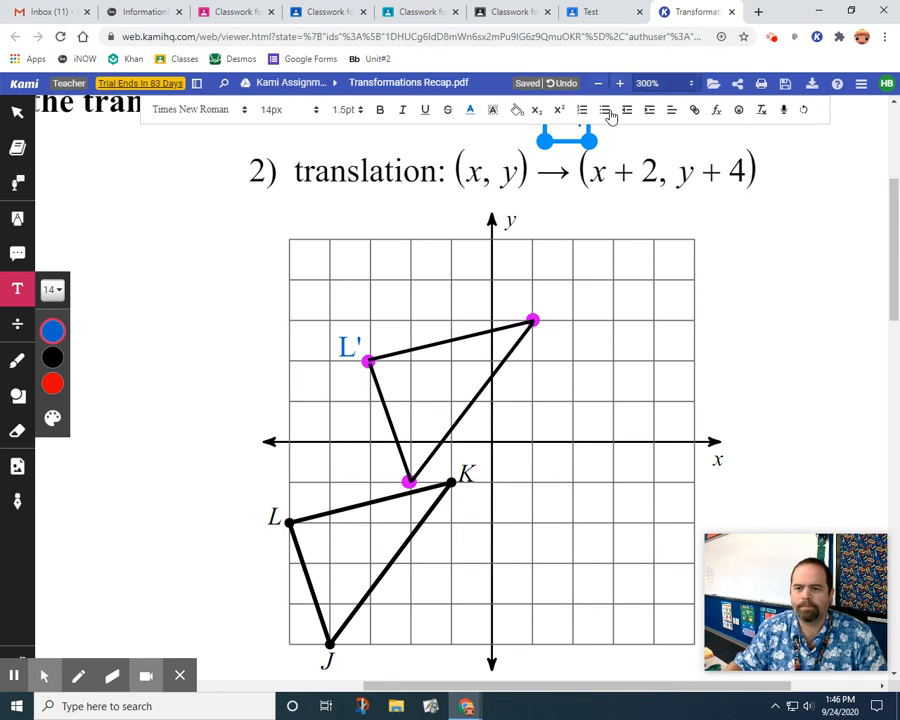
{"action": "left_click_drag", "start_coordinate": [573, 141], "coordinate": [552, 302]}
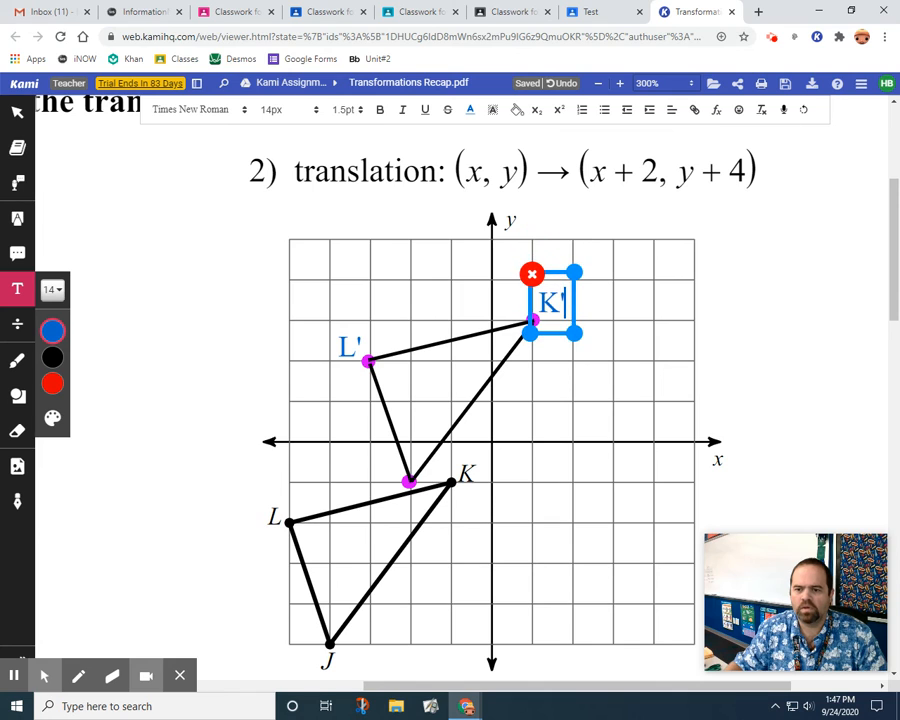
{"action": "left_click", "coordinate": [351, 483]}
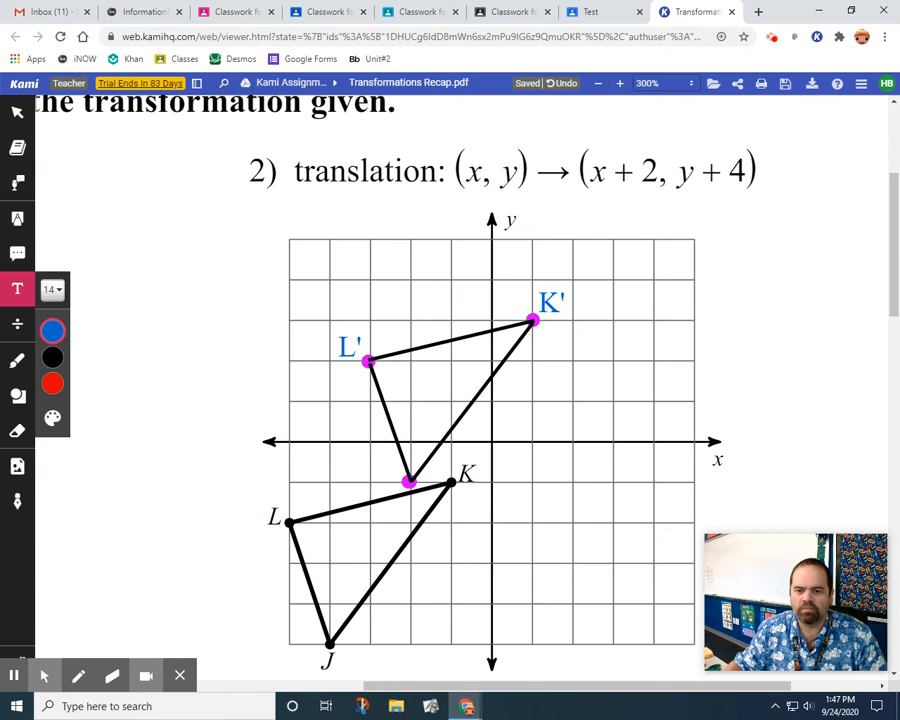
Add a text label J' just left of the translated vertex at (-2, -1).
{"action": "left_click", "coordinate": [352, 483]}
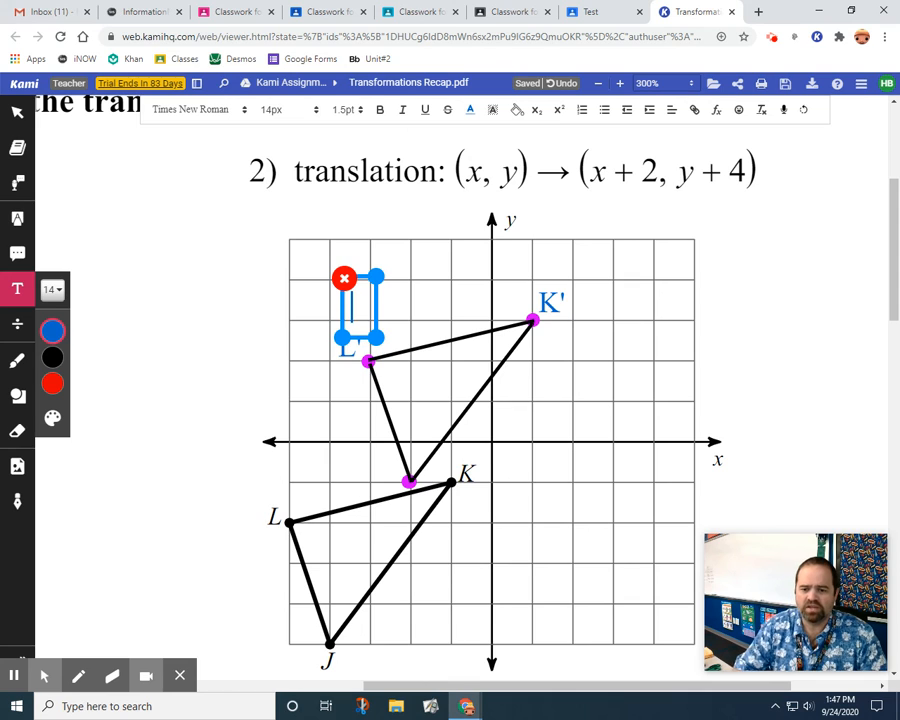
{"action": "type", "text": "J'"}
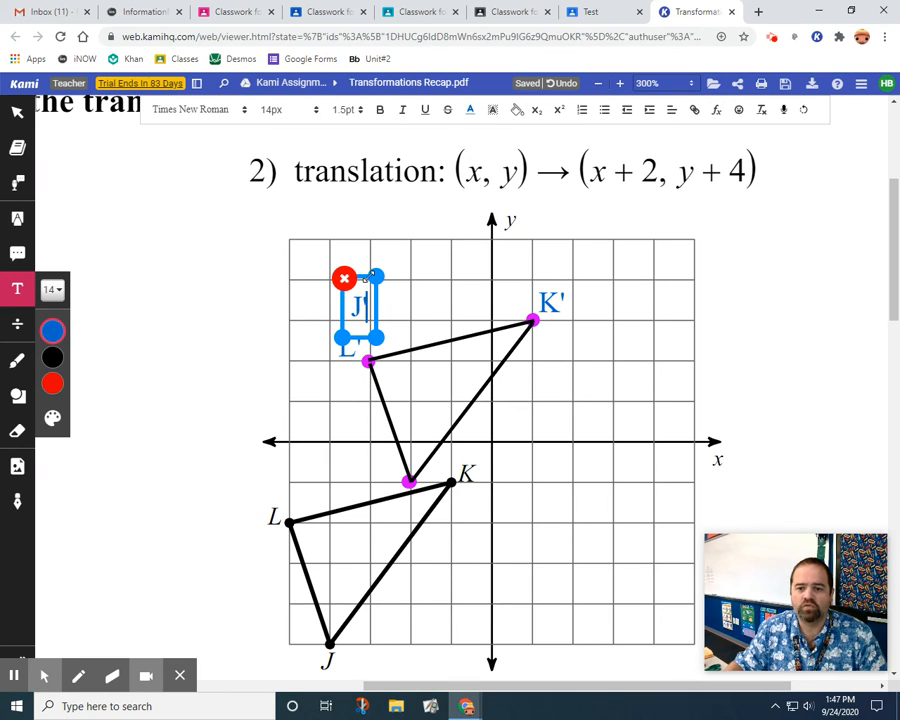
{"action": "left_click_drag", "start_coordinate": [358, 275], "coordinate": [380, 451]}
{"action": "left_click", "coordinate": [188, 408]}
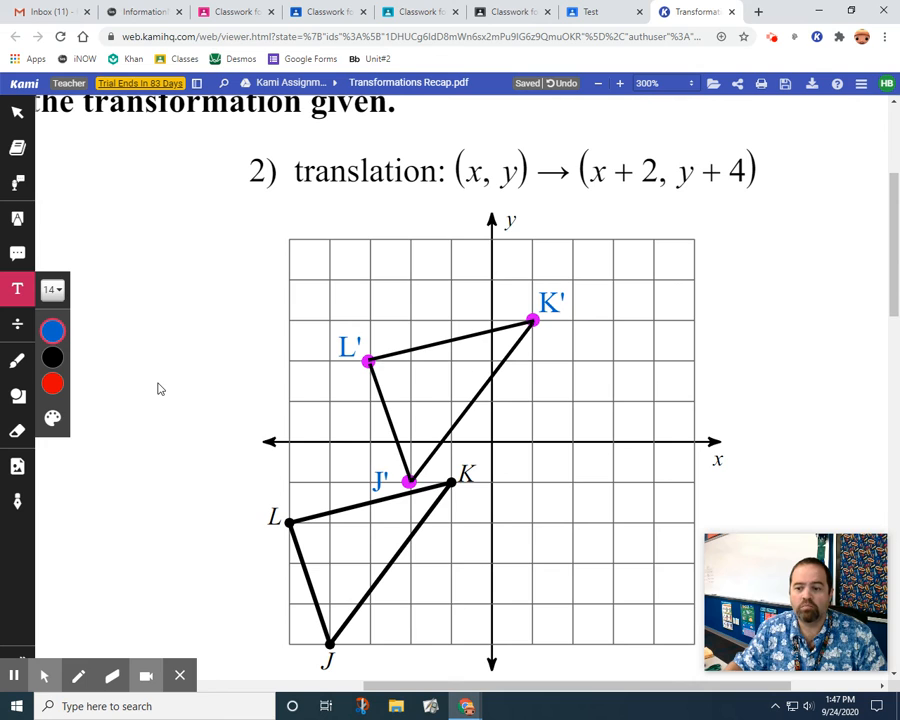